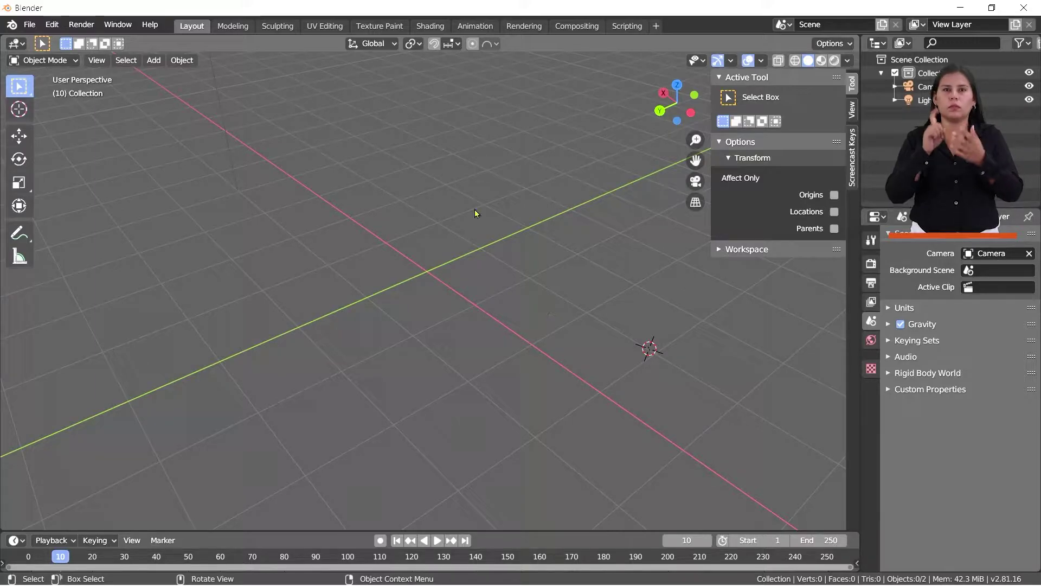
Add a cube mesh and move it about 1.92 m in X, 1.62 m in Y and 0.71 m in Z.
{"action": "left_click", "coordinate": [153, 60]}
{"action": "mouse_move", "coordinate": [174, 76]}
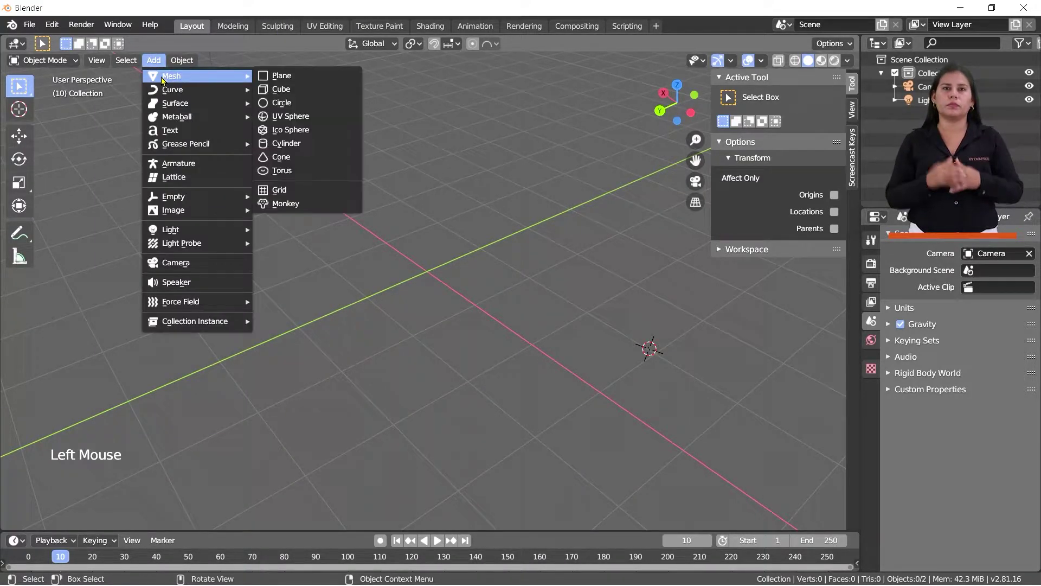
{"action": "left_click", "coordinate": [312, 89]}
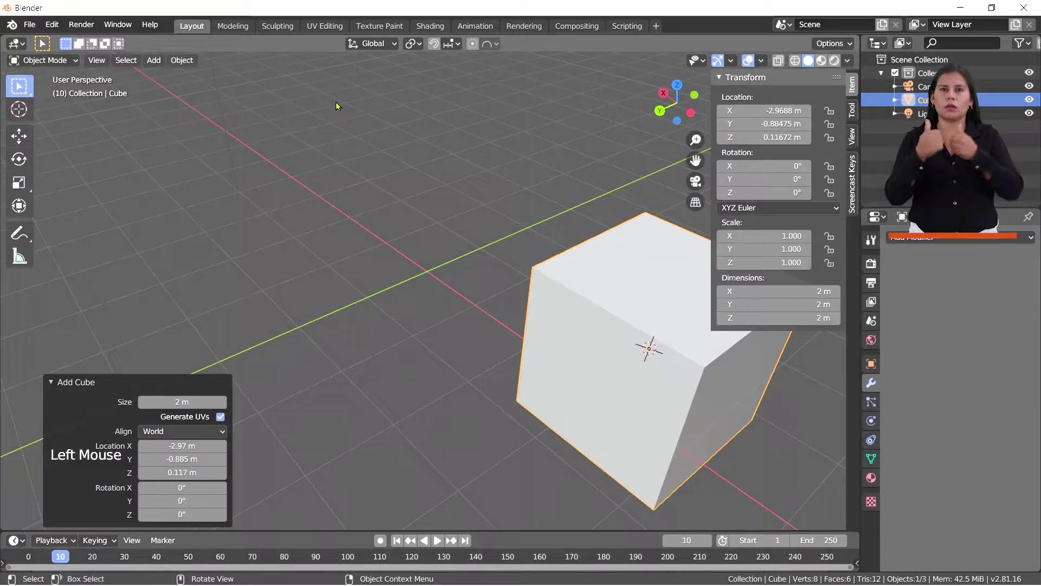
{"action": "key", "text": "g"}
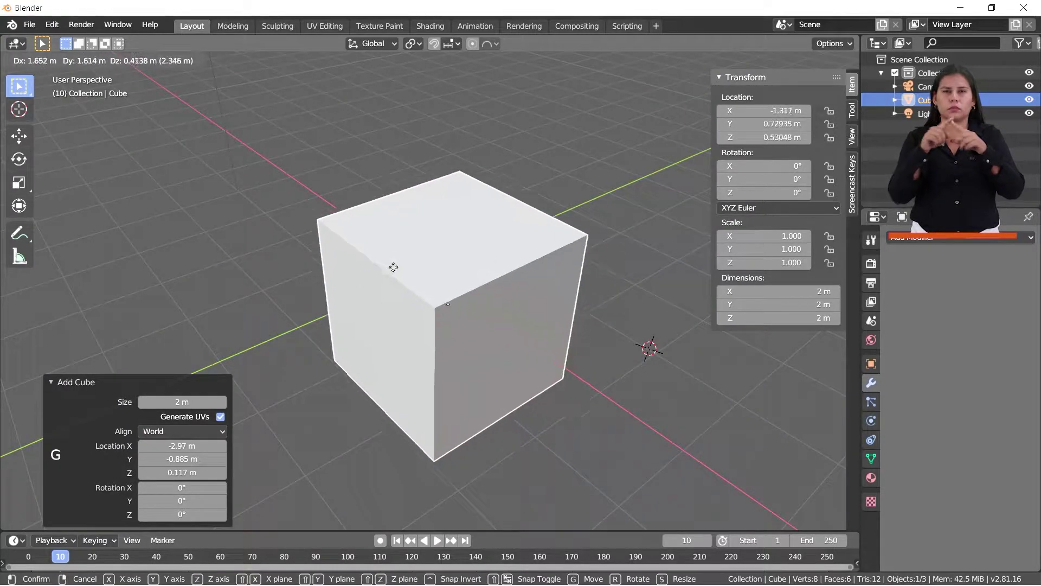
{"action": "left_click", "coordinate": [449, 247]}
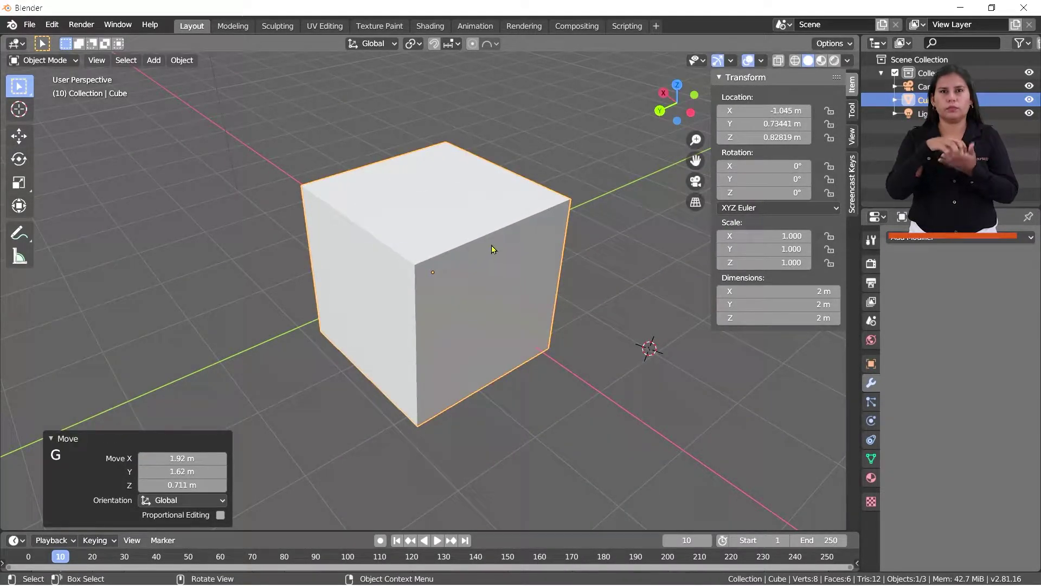
{"action": "left_click", "coordinate": [263, 305]}
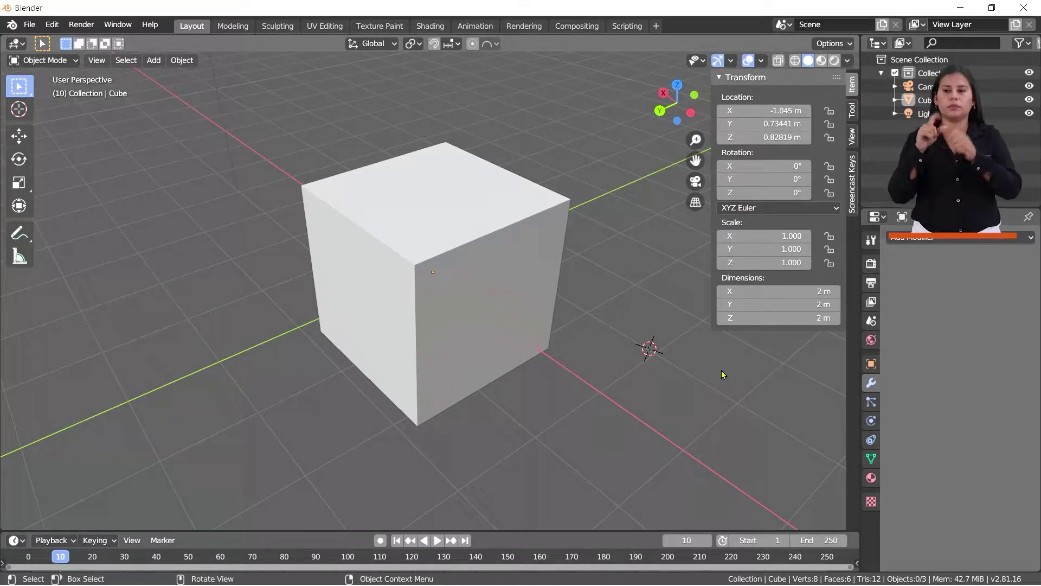
Hide the viewport sidebar and add a Subdivision Surface modifier to the cube.
{"action": "key", "text": "n"}
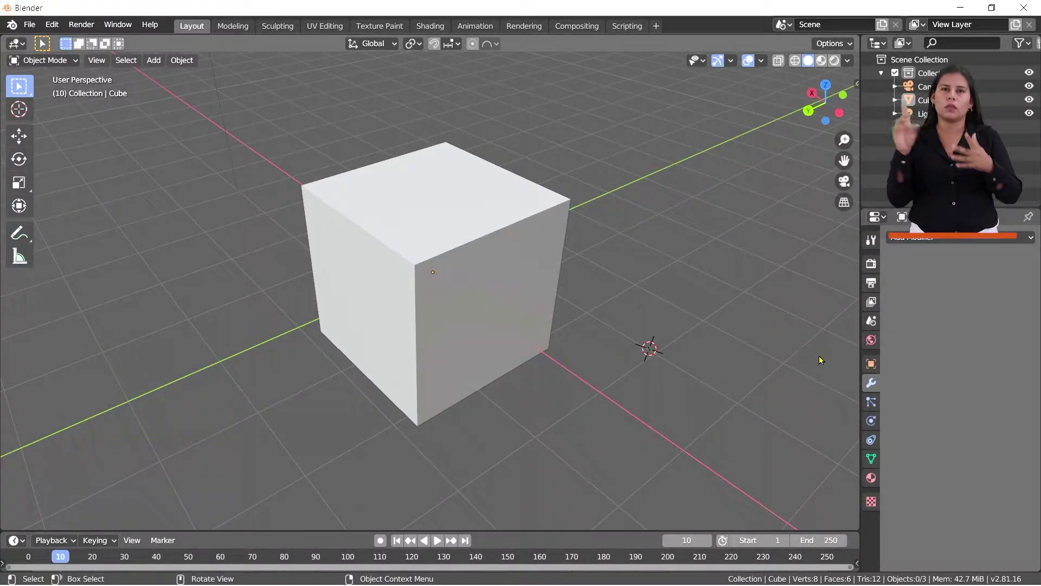
{"action": "left_click", "coordinate": [871, 386]}
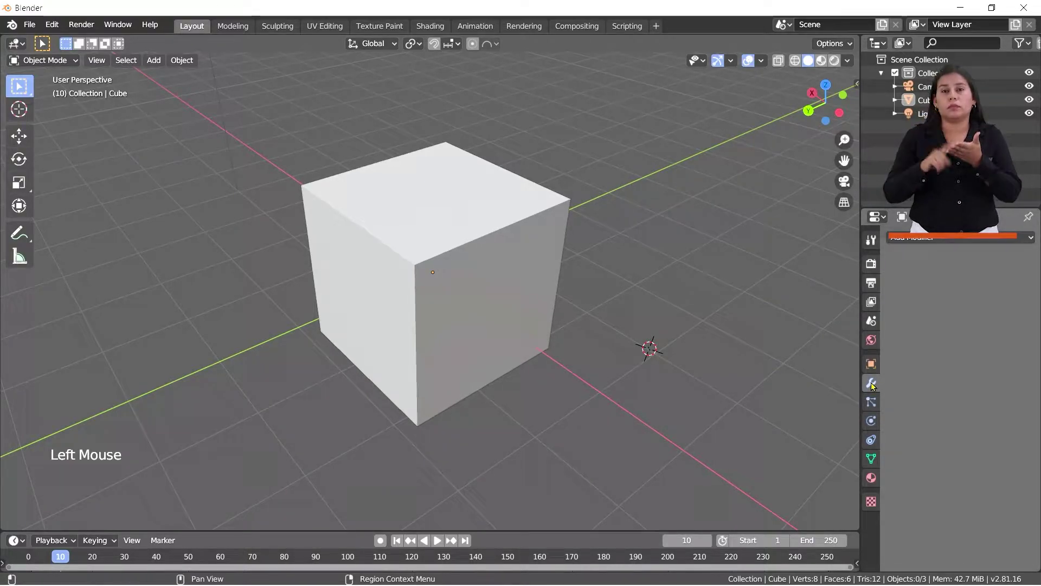
{"action": "left_click", "coordinate": [930, 241]}
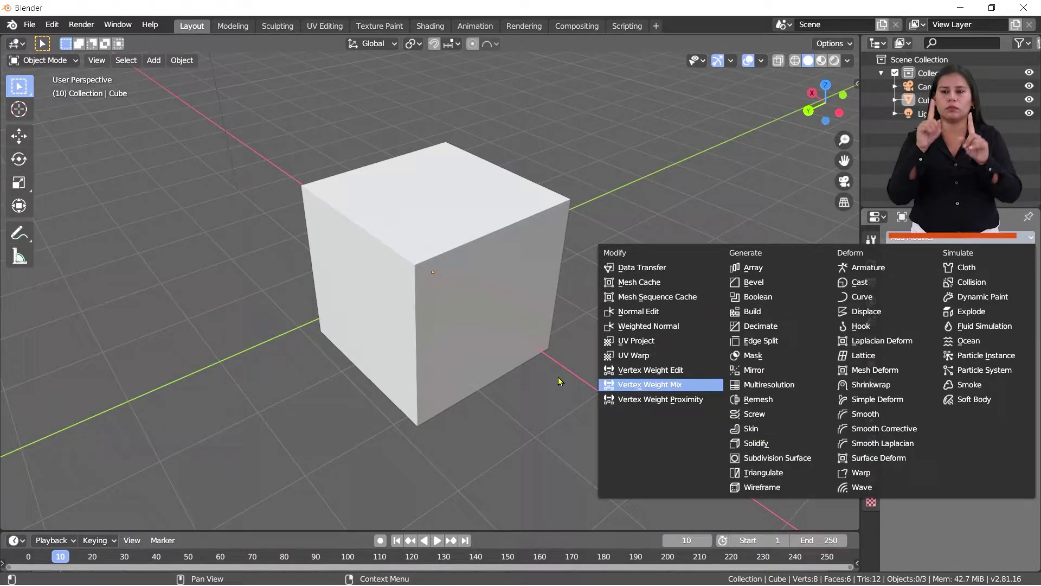
{"action": "left_click", "coordinate": [463, 313]}
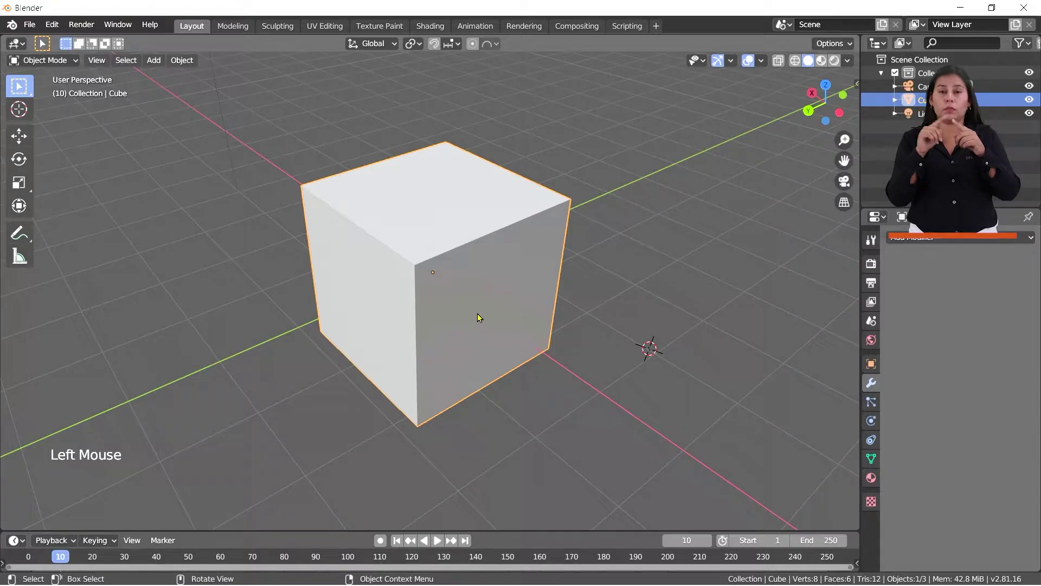
{"action": "left_click", "coordinate": [872, 384]}
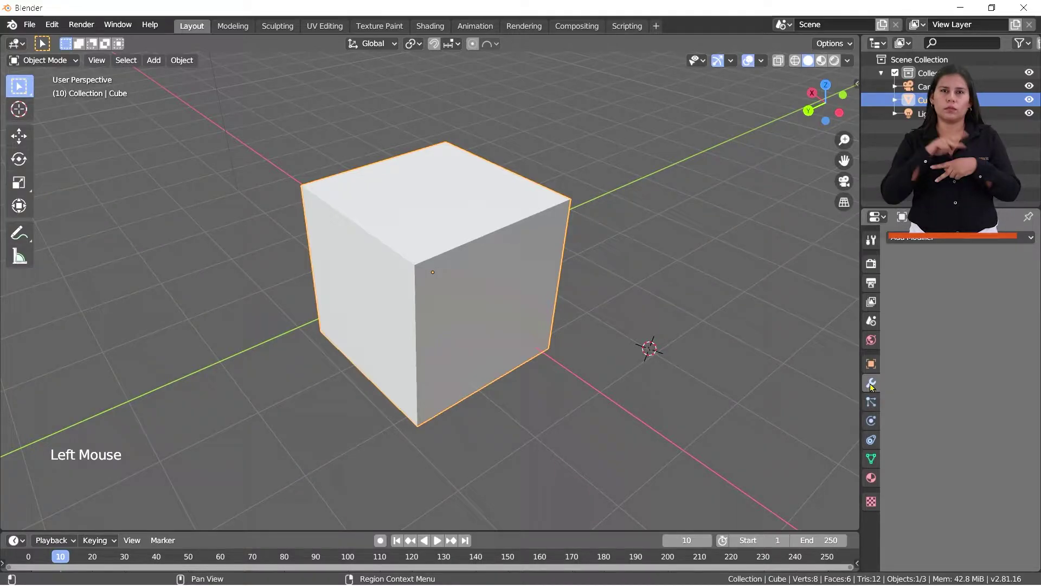
{"action": "left_click", "coordinate": [937, 242]}
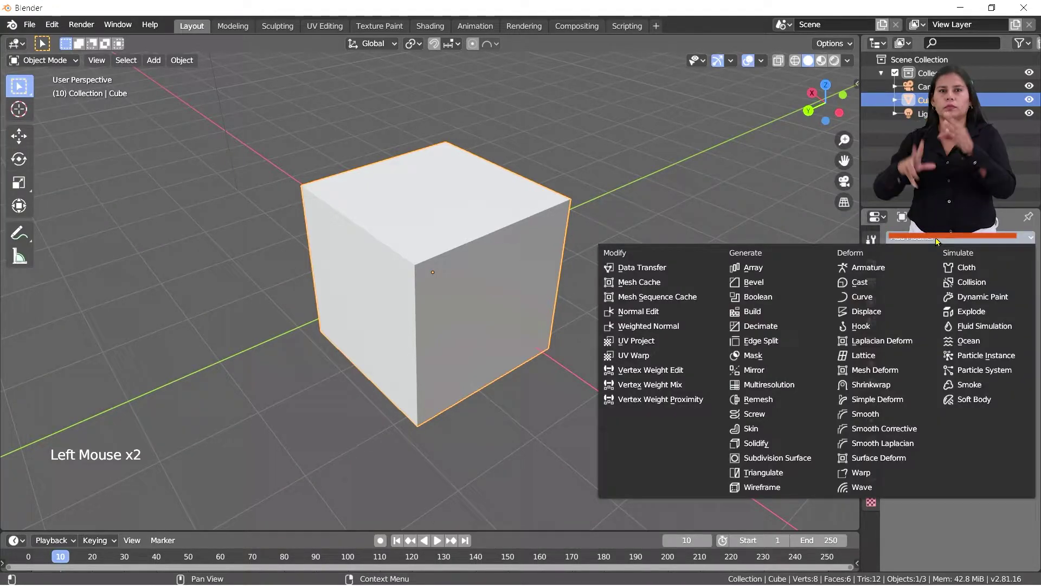
{"action": "left_click", "coordinate": [794, 462]}
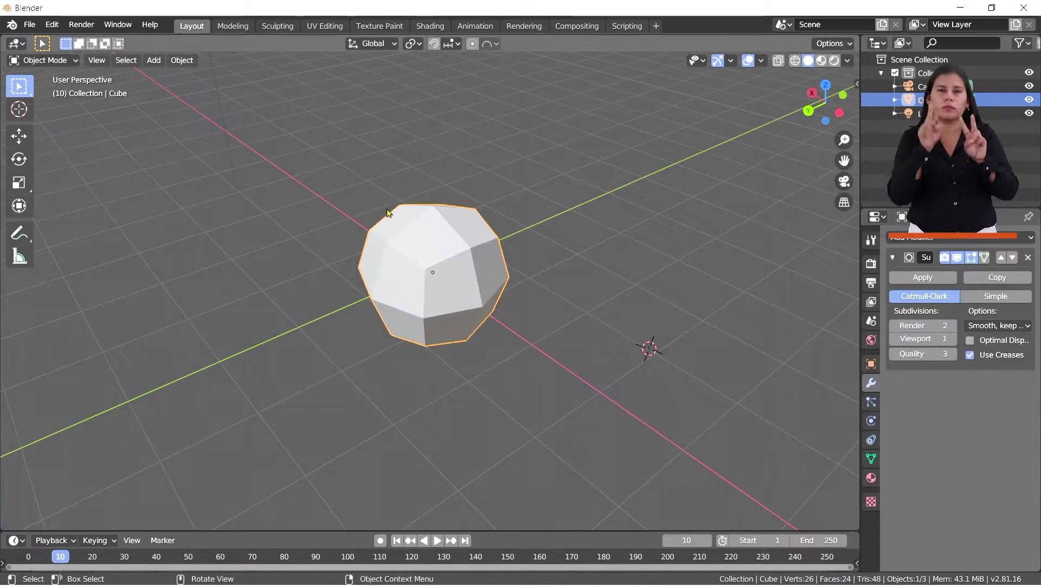
Examine the cube's original cage around the subdivided shape in Edit Mode and return to Object Mode.
{"action": "scroll", "coordinate": [456, 249], "scroll_direction": "up", "scroll_amount": 2}
{"action": "scroll", "coordinate": [456, 250], "scroll_direction": "up", "scroll_amount": 1}
{"action": "scroll", "coordinate": [456, 250], "scroll_direction": "down", "scroll_amount": 1}
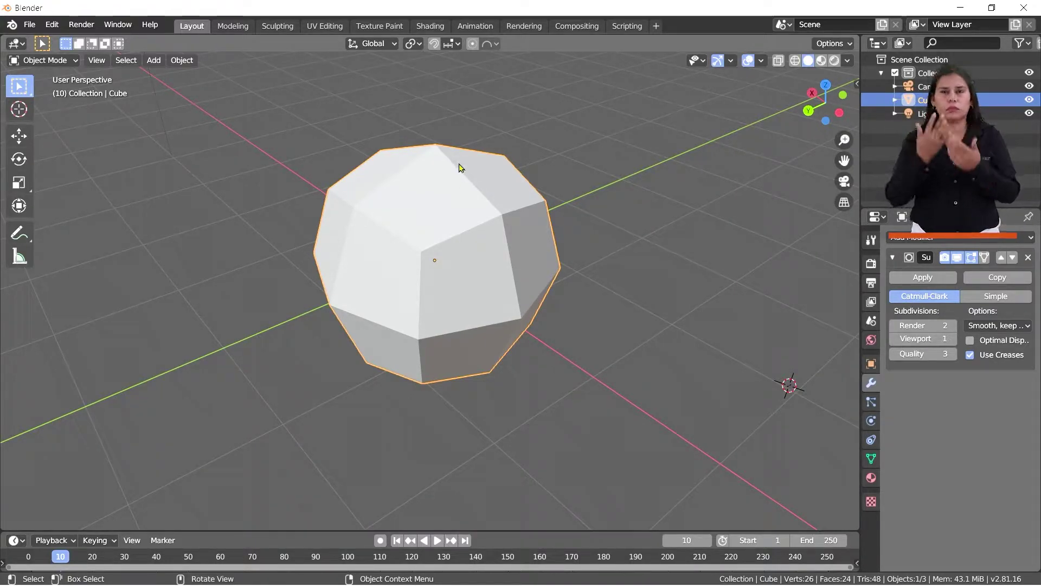
{"action": "left_click", "coordinate": [63, 60]}
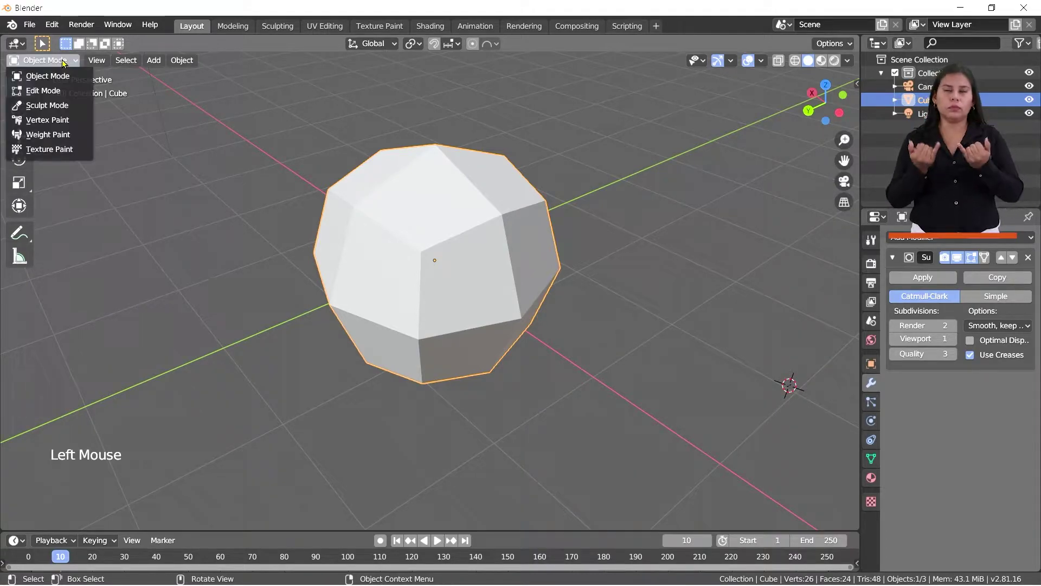
{"action": "left_click", "coordinate": [59, 95]}
{"action": "scroll", "coordinate": [380, 244], "scroll_direction": "down", "scroll_amount": 2}
{"action": "middle_click_drag", "start_coordinate": [379, 244], "coordinate": [506, 232]}
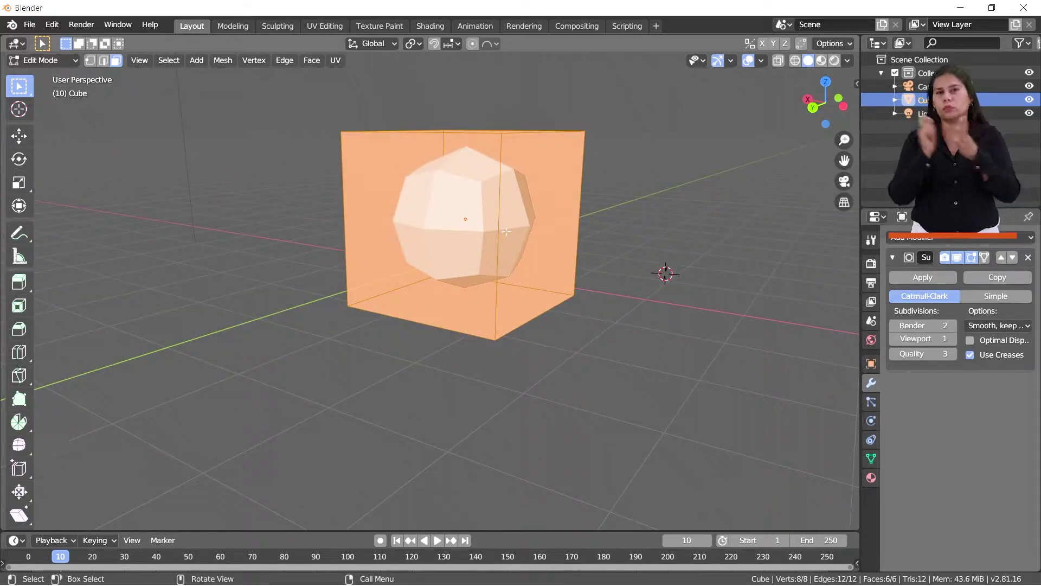
{"action": "left_click", "coordinate": [46, 60]}
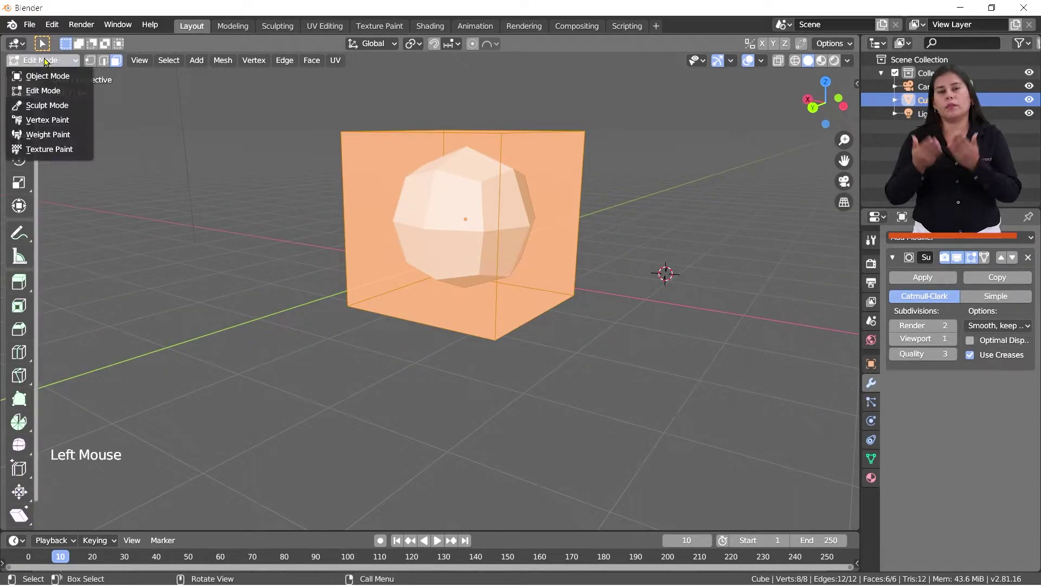
{"action": "left_click", "coordinate": [51, 78]}
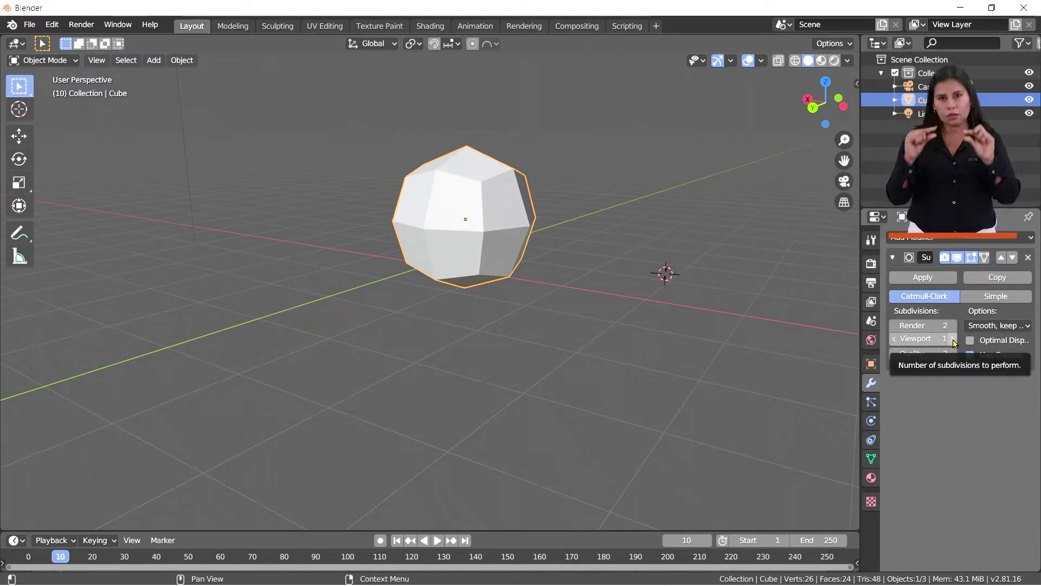
Set the Subdivision Surface modifier's Viewport and Render subdivisions to 3.
{"action": "left_click", "coordinate": [953, 339]}
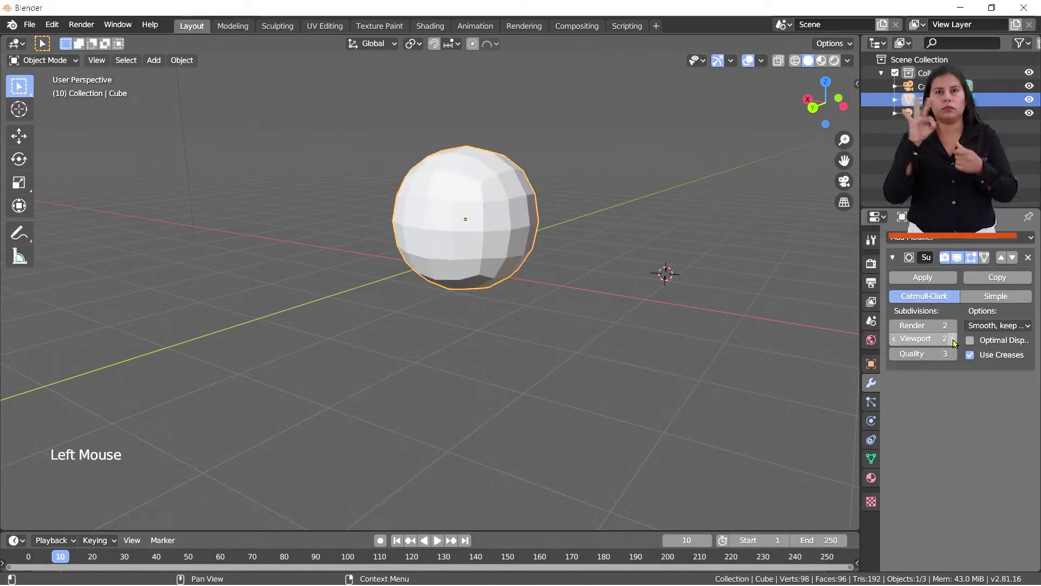
{"action": "scroll", "coordinate": [525, 205], "scroll_direction": "up", "scroll_amount": 3}
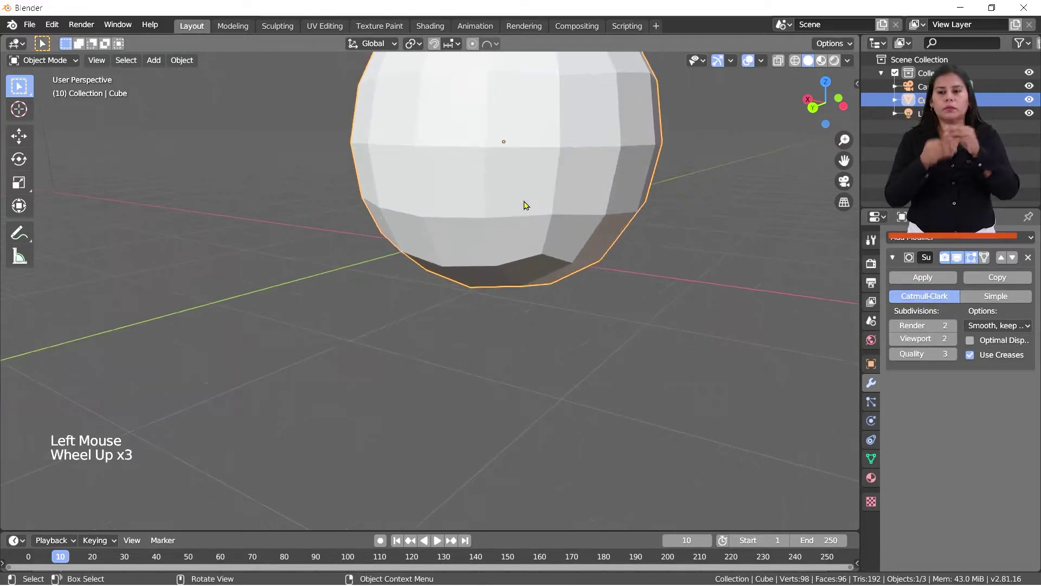
{"action": "scroll", "coordinate": [524, 206], "scroll_direction": "down", "scroll_amount": 2}
{"action": "left_click", "coordinate": [953, 339]}
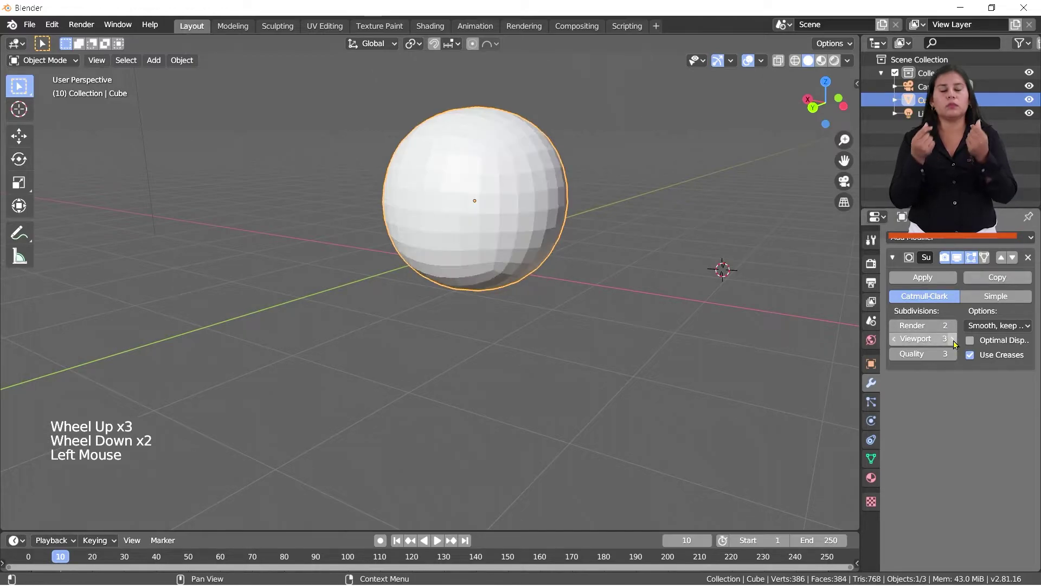
{"action": "middle_click_drag", "start_coordinate": [443, 238], "coordinate": [466, 230]}
{"action": "left_click", "coordinate": [954, 326]}
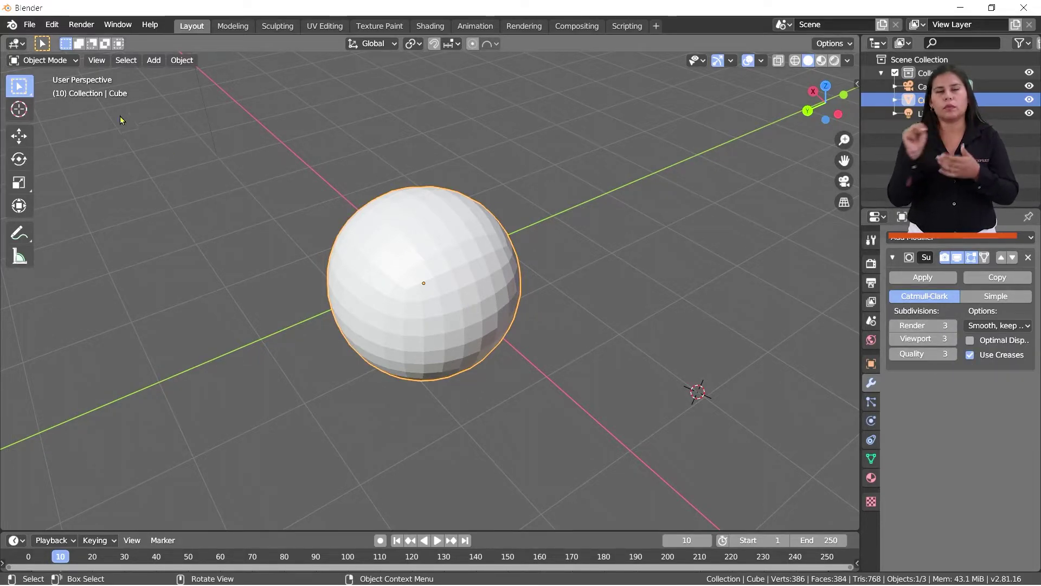
In Edit Mode with face selection, inset the cube's side face facing the 3D cursor by about 0.49 m.
{"action": "key", "text": "Tab"}
{"action": "scroll", "coordinate": [485, 295], "scroll_direction": "down", "scroll_amount": 2}
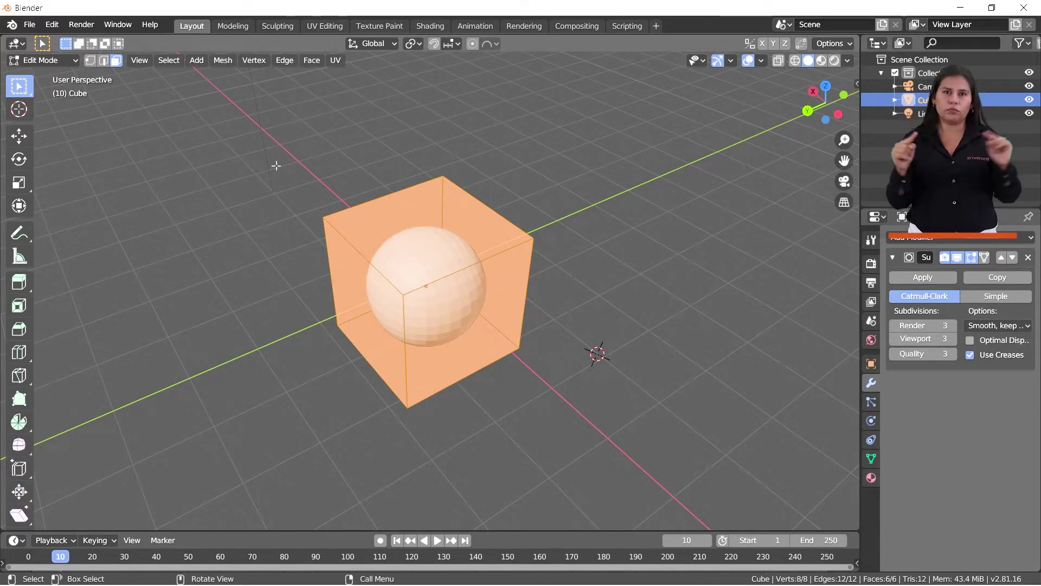
{"action": "left_click", "coordinate": [116, 64]}
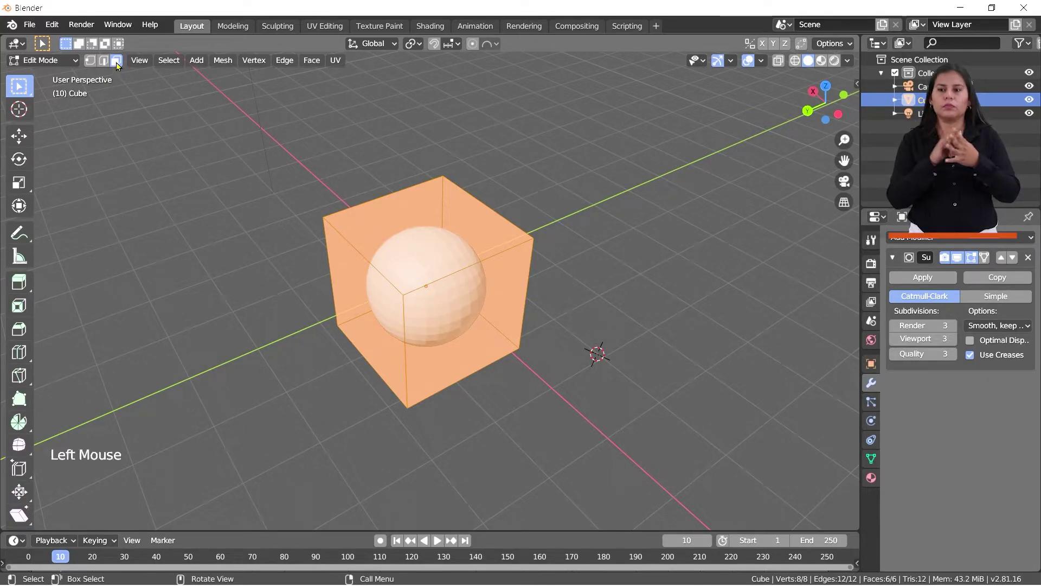
{"action": "left_click", "coordinate": [464, 313]}
{"action": "middle_click_drag", "start_coordinate": [464, 314], "coordinate": [541, 279]}
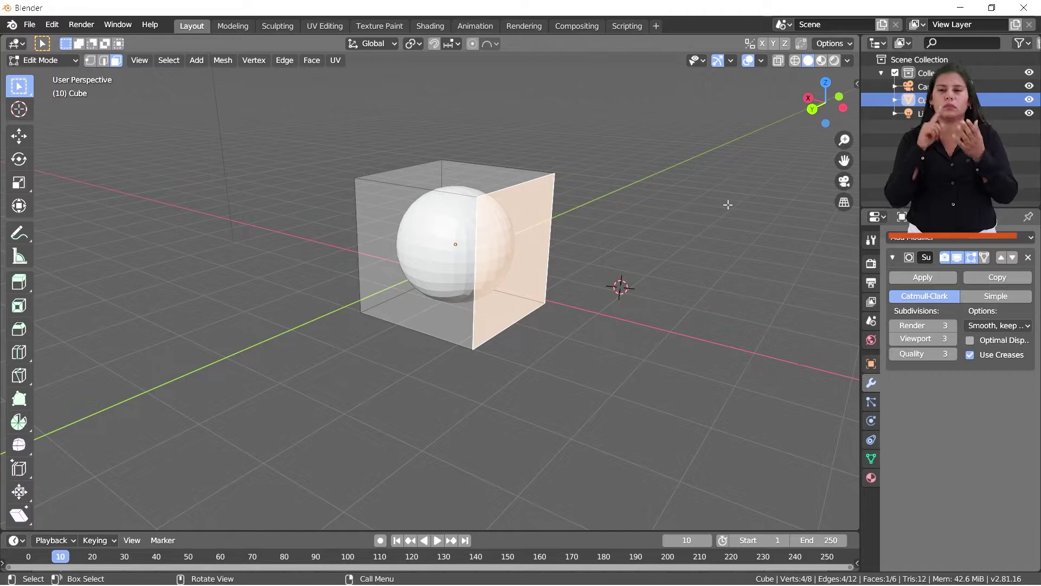
{"action": "key", "text": "i"}
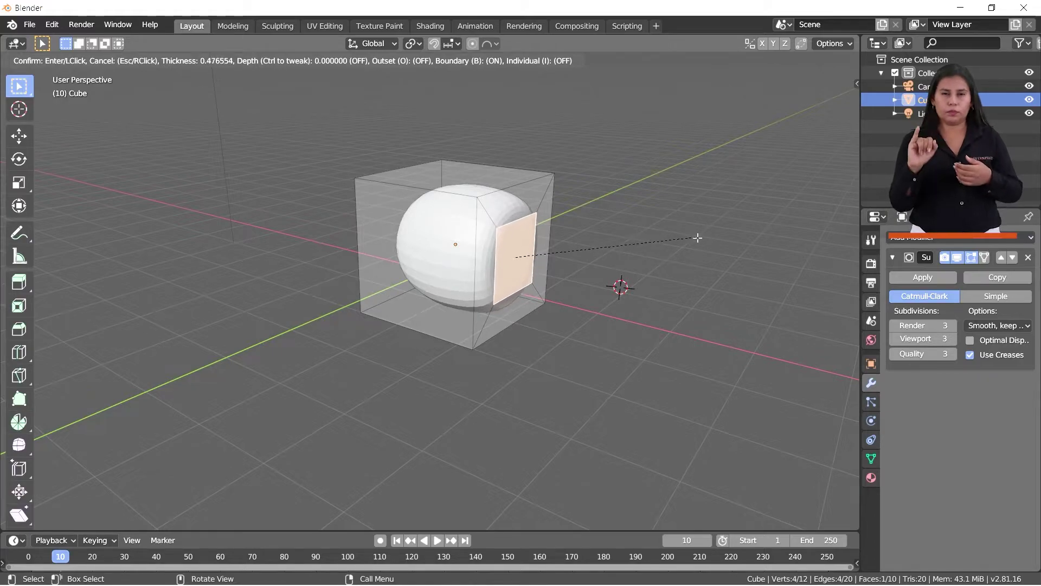
{"action": "left_click", "coordinate": [698, 237]}
Extrude the inset face outward about 1.66 m along its normal to form a neck.
{"action": "scroll", "coordinate": [550, 250], "scroll_direction": "up", "scroll_amount": 1}
{"action": "middle_click_drag", "start_coordinate": [610, 234], "coordinate": [542, 306], "text": "shift"}
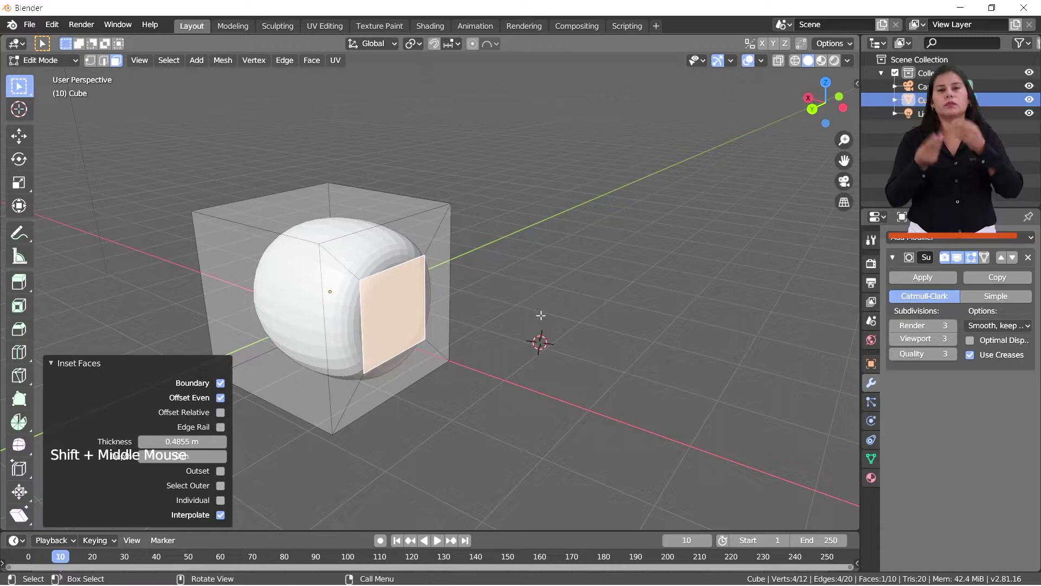
{"action": "key", "text": "e"}
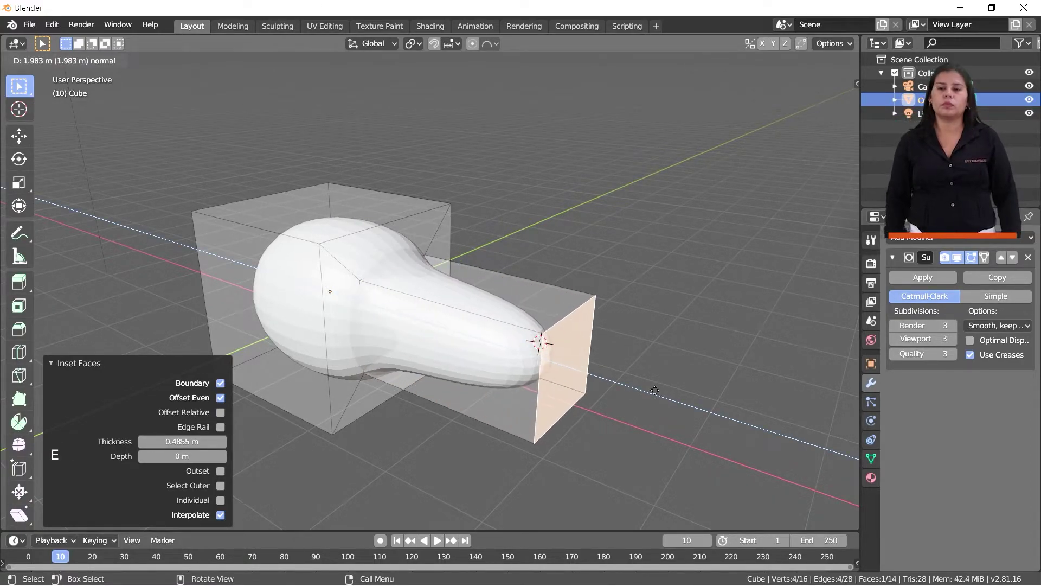
{"action": "left_click", "coordinate": [634, 388]}
Inset the neck's end face by about 0.21 m and extrude it about 0.245 m inward to hollow the opening.
{"action": "middle_click_drag", "start_coordinate": [285, 325], "coordinate": [640, 249]}
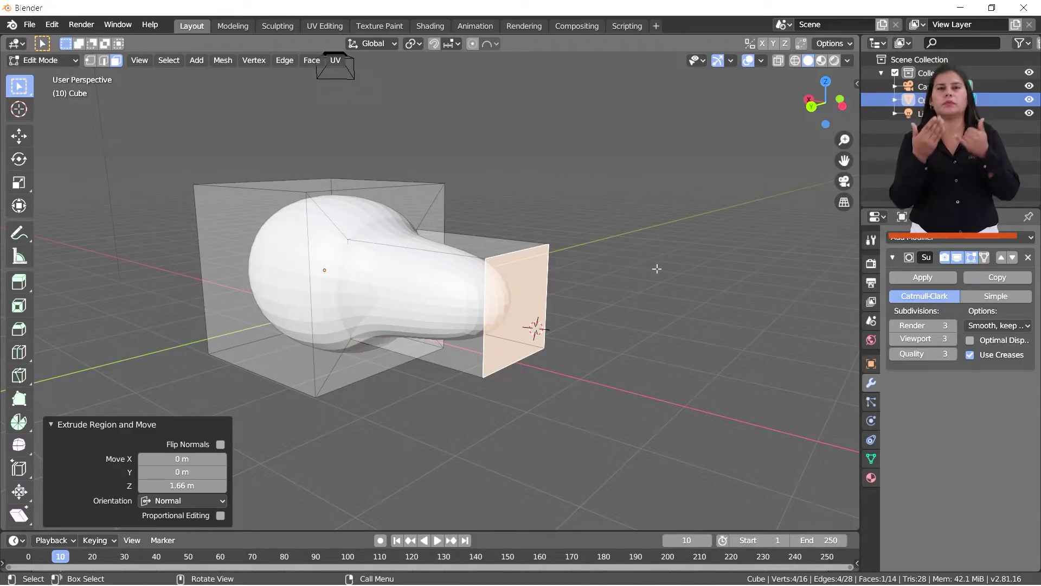
{"action": "key", "text": "i"}
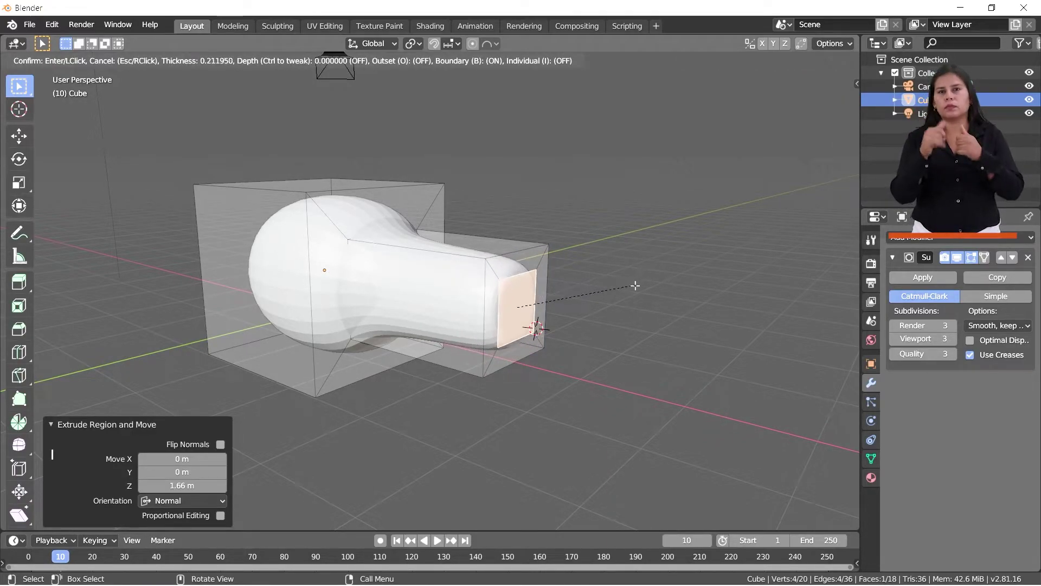
{"action": "left_click", "coordinate": [643, 289]}
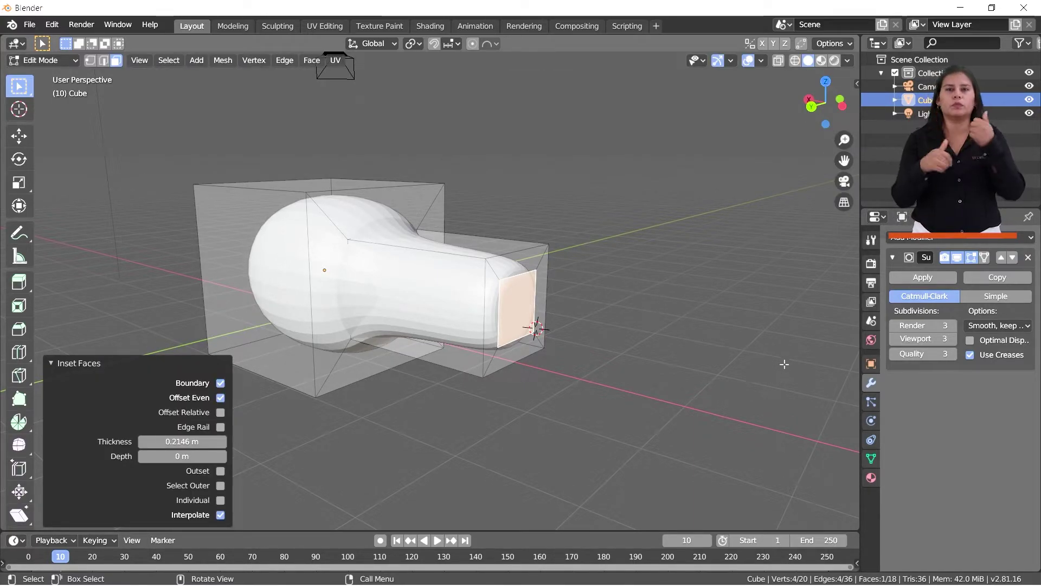
{"action": "key", "text": "e"}
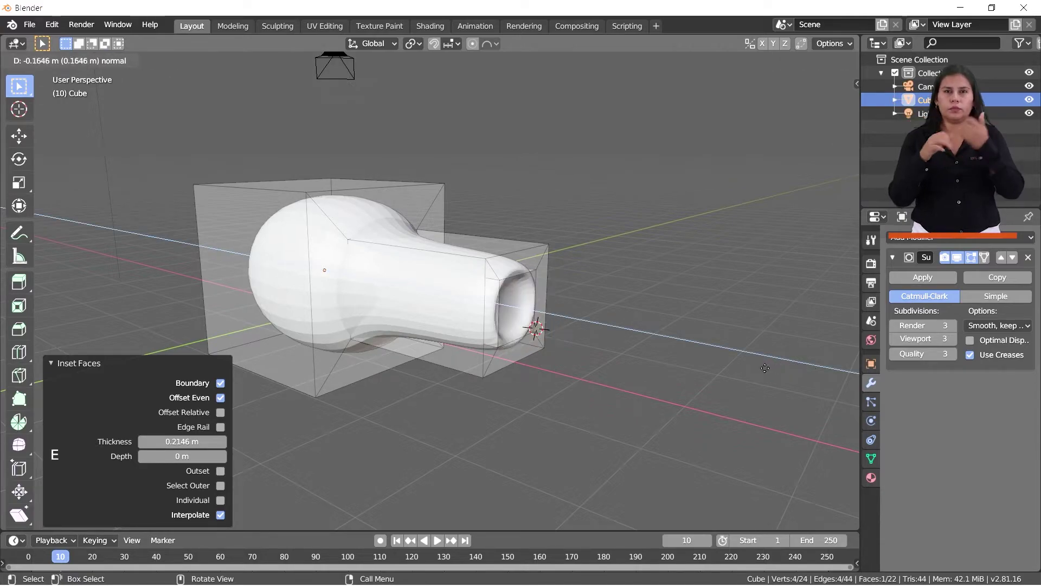
{"action": "left_click", "coordinate": [760, 368]}
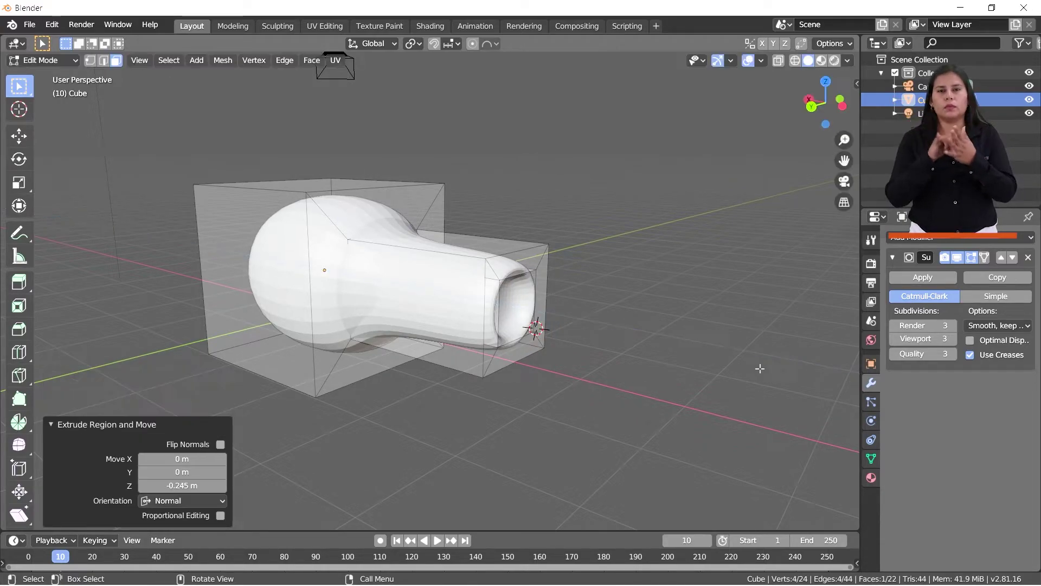
Select the cube's four large outer faces surrounding the neck axis: the top, the bottom and the two adjacent sides.
{"action": "scroll", "coordinate": [663, 297], "scroll_direction": "down", "scroll_amount": 1}
{"action": "middle_click_drag", "start_coordinate": [614, 293], "coordinate": [537, 320]}
{"action": "left_click", "coordinate": [406, 271]}
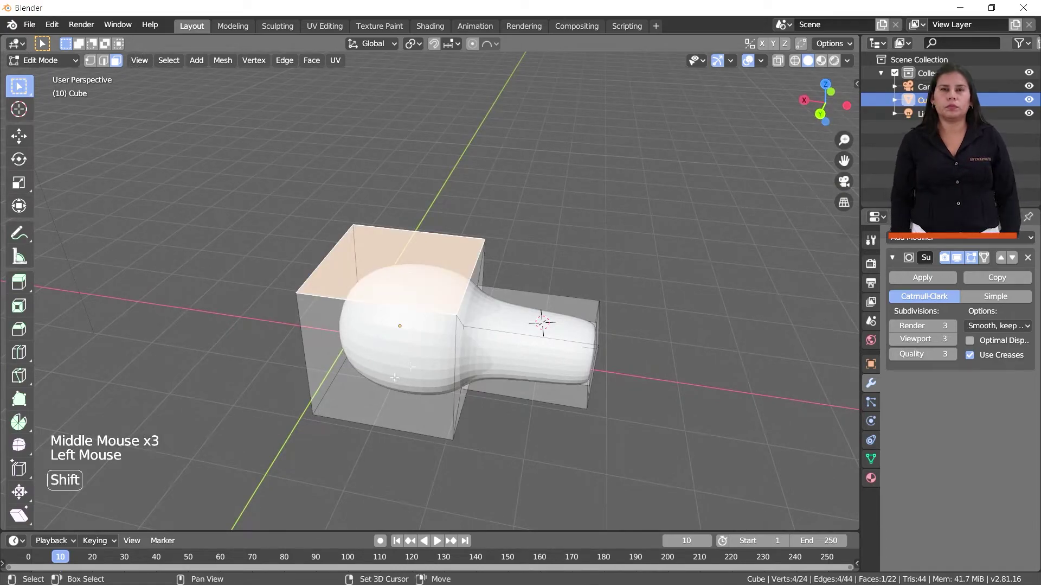
{"action": "left_click", "coordinate": [415, 400], "text": "shift"}
{"action": "middle_click_drag", "start_coordinate": [415, 400], "coordinate": [427, 294]}
{"action": "left_click", "coordinate": [331, 244], "text": "shift"}
{"action": "left_click", "coordinate": [373, 243], "text": "shift"}
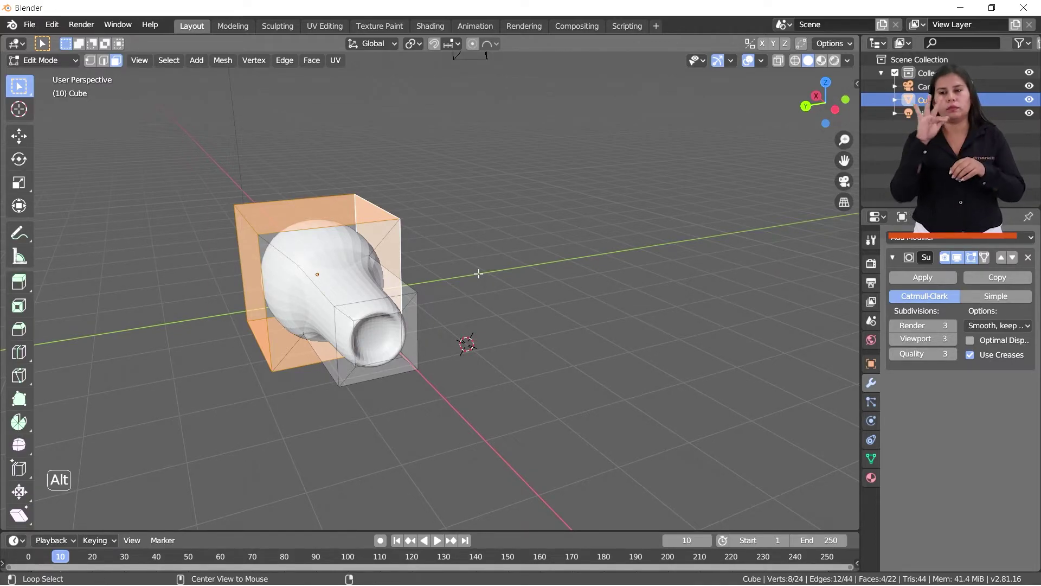
Extrude the four selected faces individually outward by about 1.41 m and scale them uniformly to about 0.749.
{"action": "key", "text": "alt+e"}
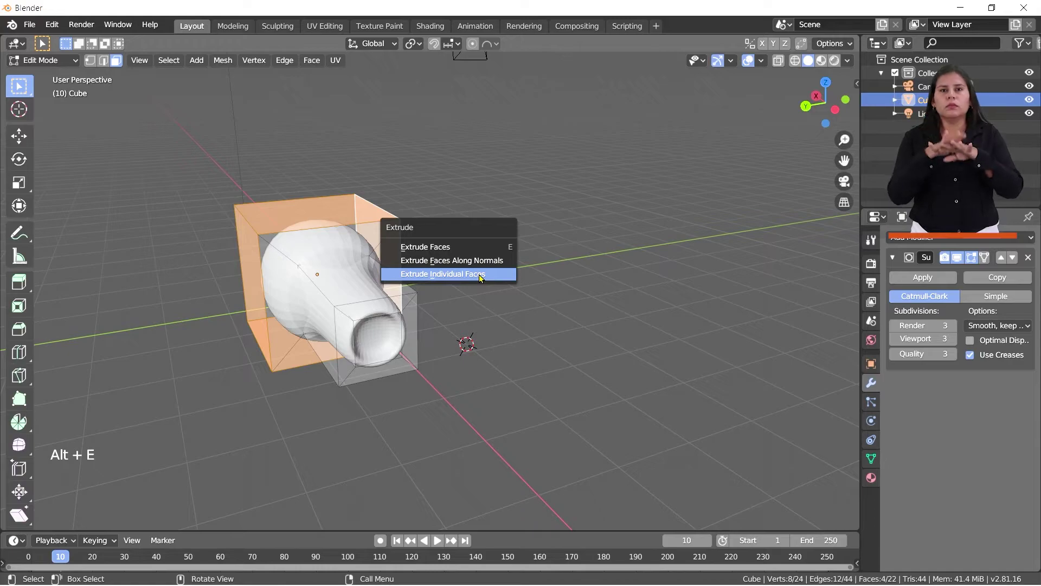
{"action": "left_click", "coordinate": [481, 277]}
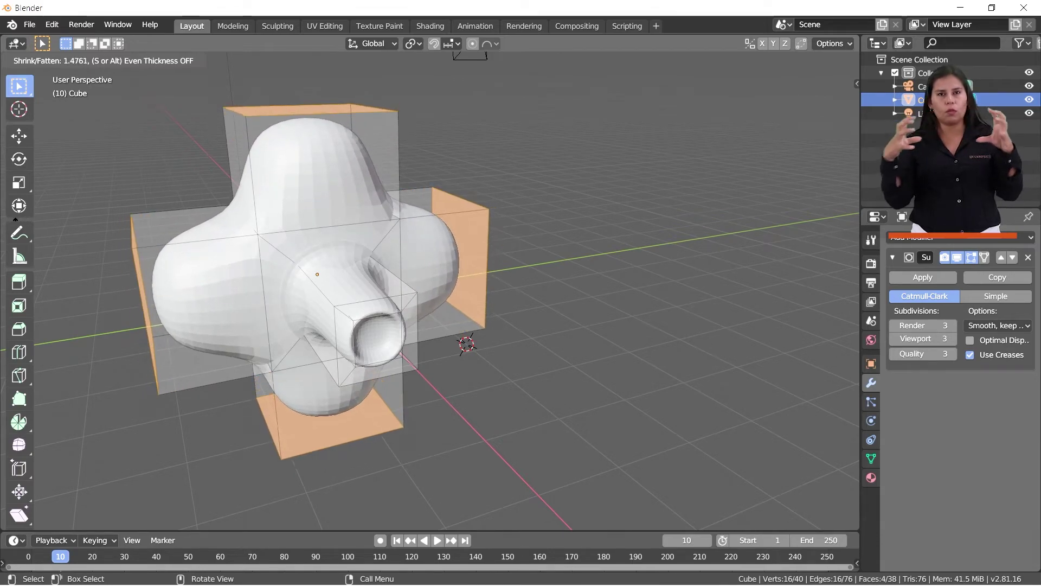
{"action": "left_click", "coordinate": [12, 235]}
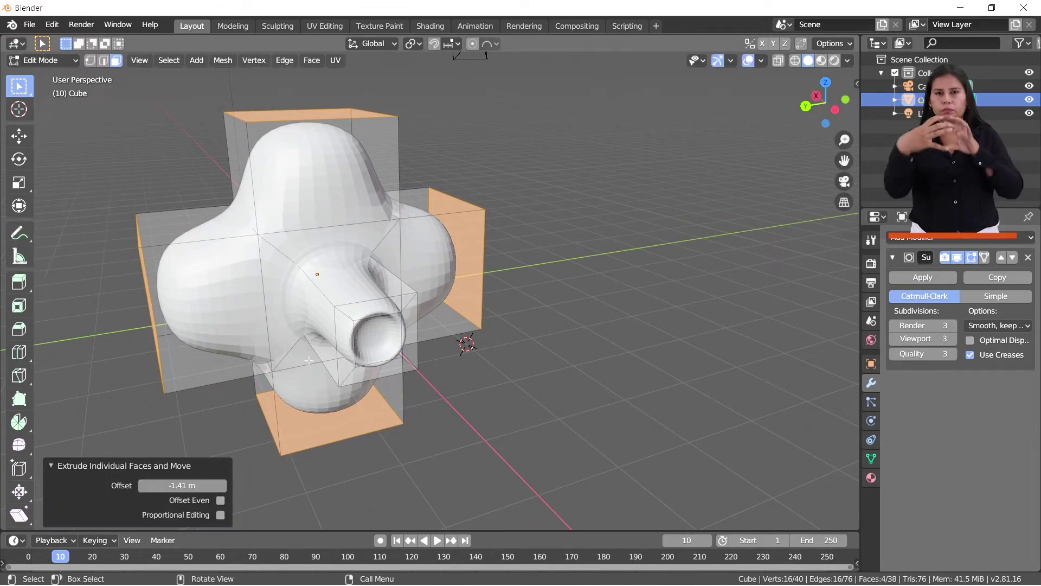
{"action": "key", "text": "s"}
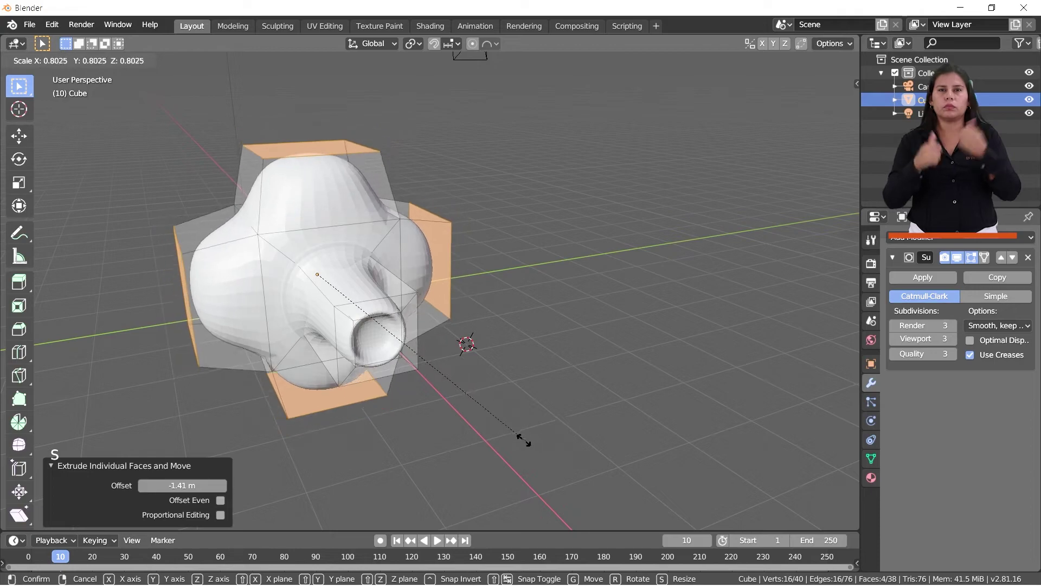
{"action": "left_click", "coordinate": [510, 429]}
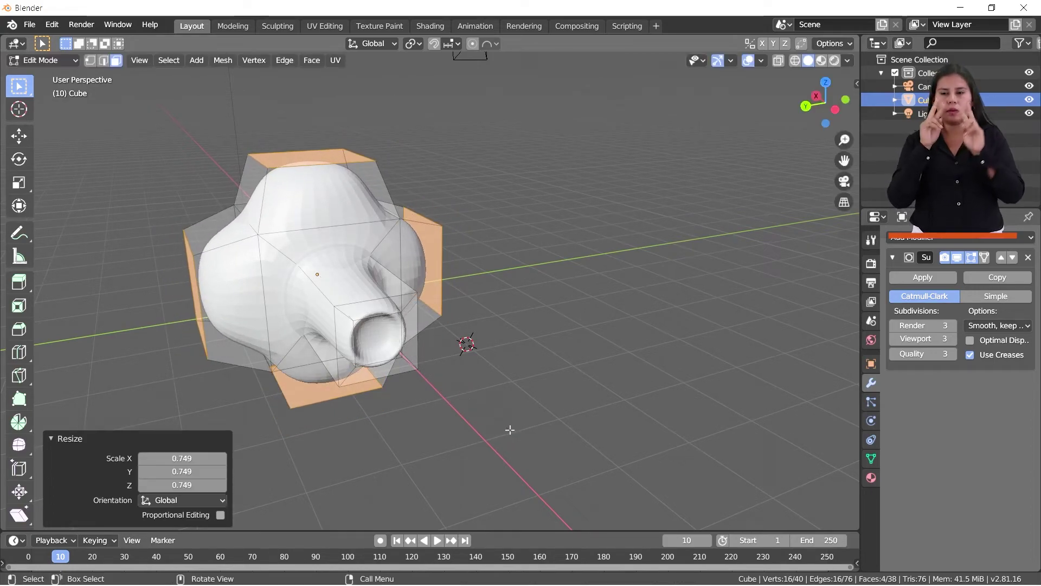
Inset the cube's face opposite the neck by about 0.41 m and extrude it about 1.04 m outward along its normal.
{"action": "middle_click_drag", "start_coordinate": [590, 379], "coordinate": [470, 305]}
{"action": "left_click", "coordinate": [539, 244]}
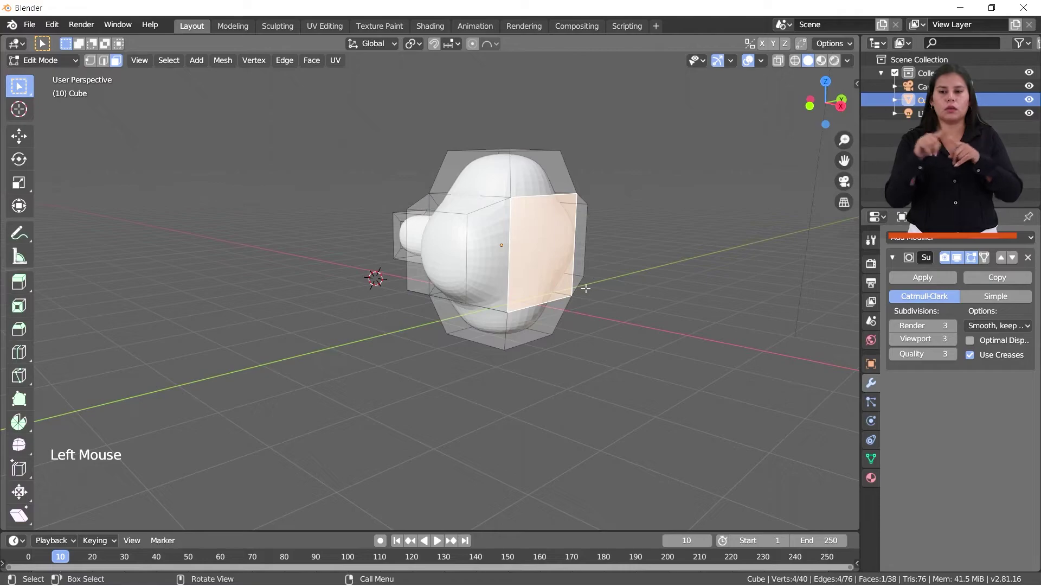
{"action": "key", "text": "i"}
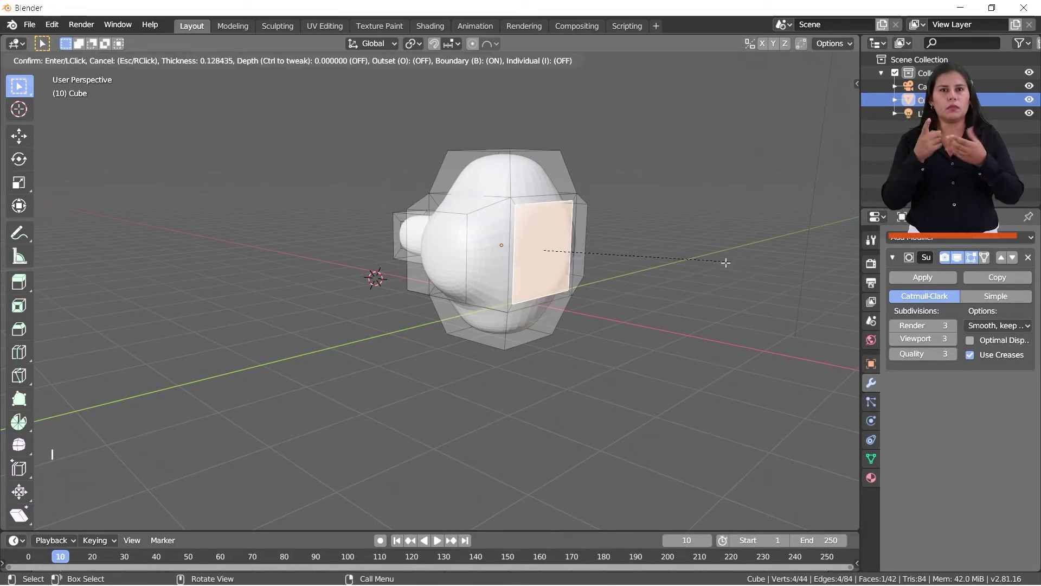
{"action": "left_click", "coordinate": [715, 266]}
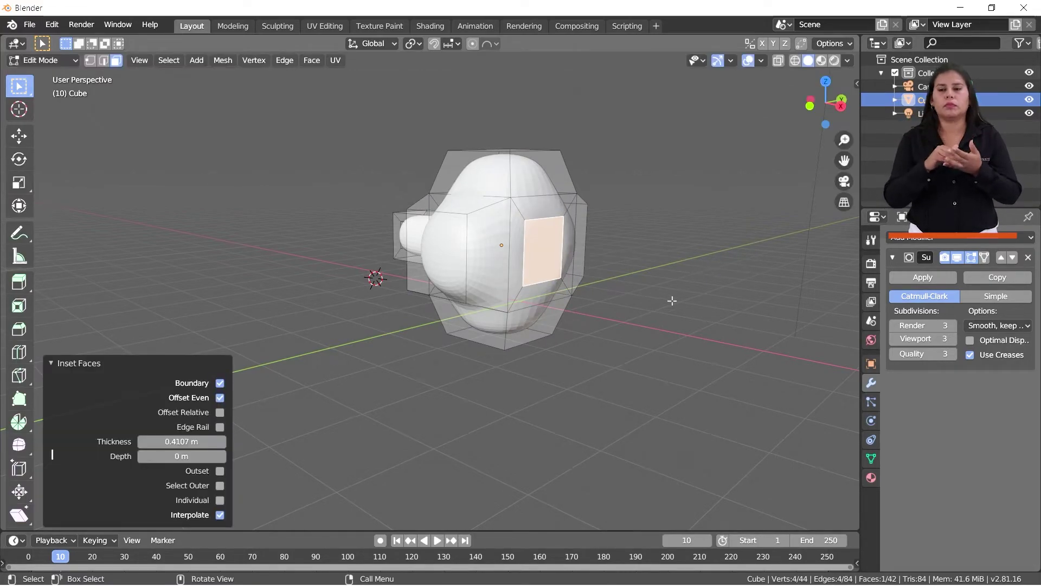
{"action": "key", "text": "e"}
{"action": "left_click", "coordinate": [721, 306]}
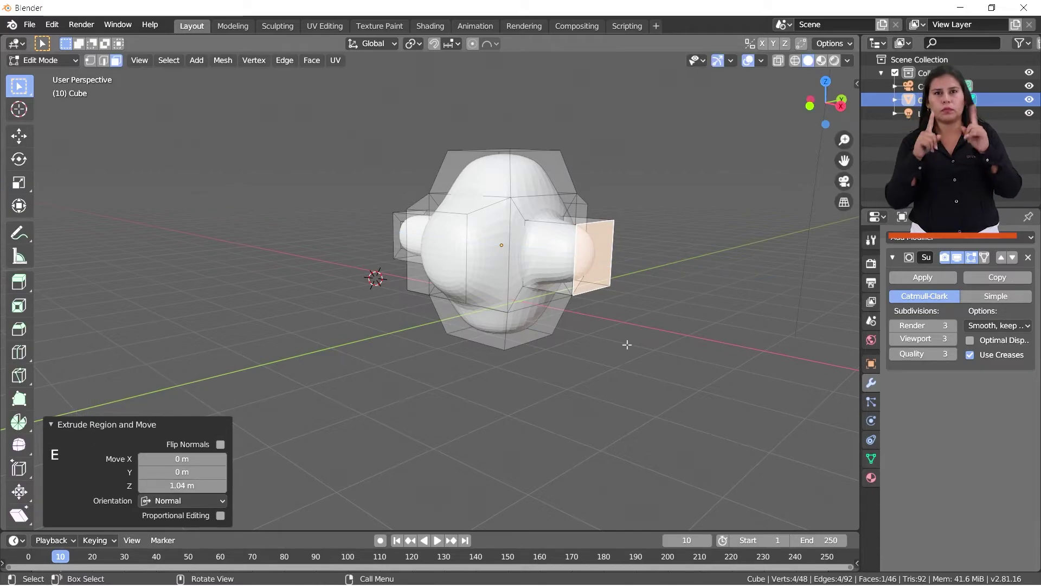
Switch to Object Mode and examine the smoothed shape from several sides and distances.
{"action": "key", "text": "Tab"}
{"action": "scroll", "coordinate": [689, 318], "scroll_direction": "down", "scroll_amount": 2}
{"action": "middle_click_drag", "start_coordinate": [689, 318], "coordinate": [630, 288]}
{"action": "scroll", "coordinate": [570, 315], "scroll_direction": "up", "scroll_amount": 4}
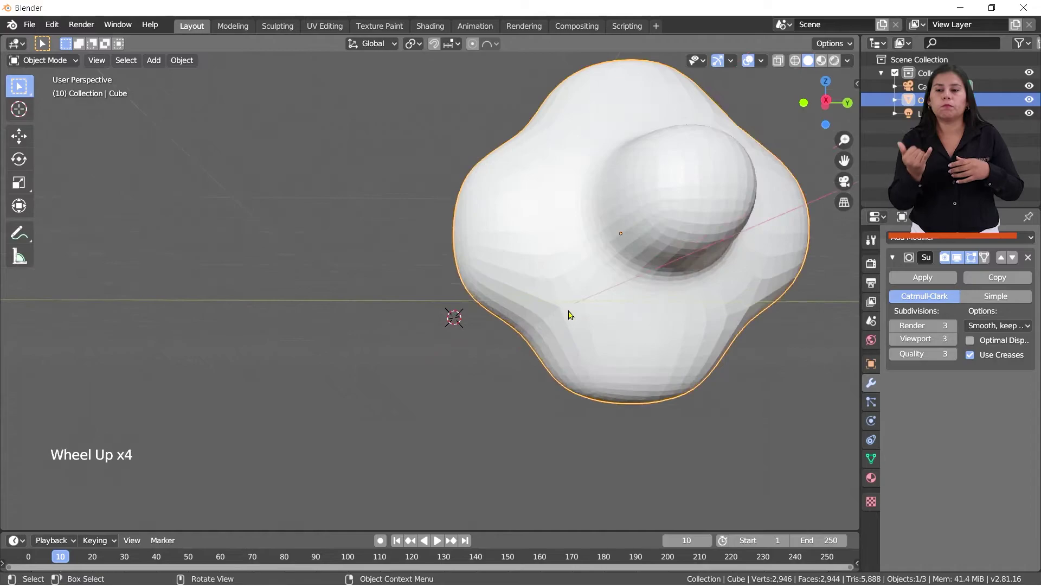
{"action": "scroll", "coordinate": [570, 315], "scroll_direction": "down", "scroll_amount": 2}
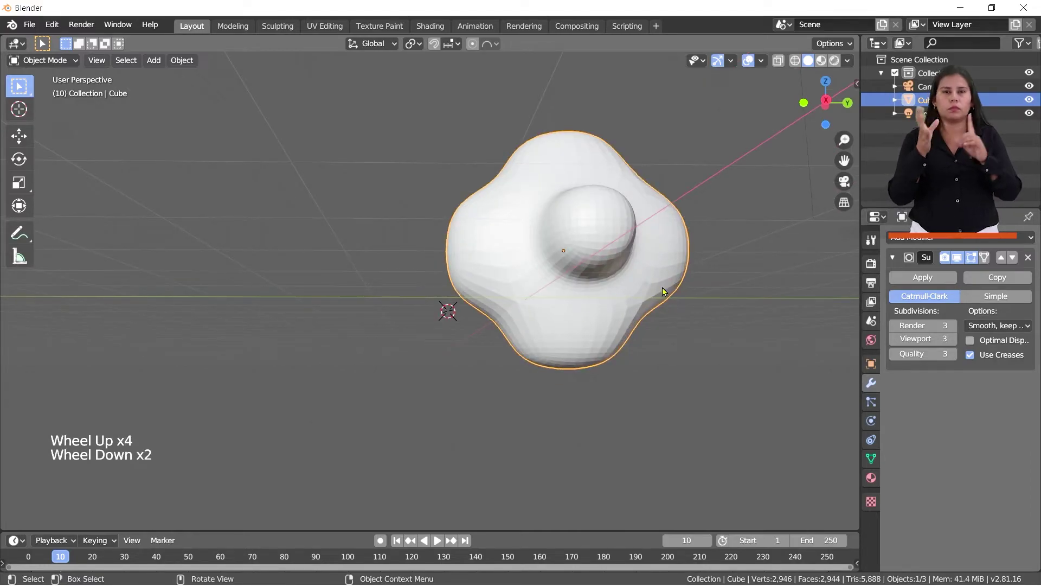
{"action": "middle_click_drag", "start_coordinate": [644, 316], "coordinate": [541, 379], "text": "shift"}
{"action": "middle_click_drag", "start_coordinate": [639, 293], "coordinate": [560, 324]}
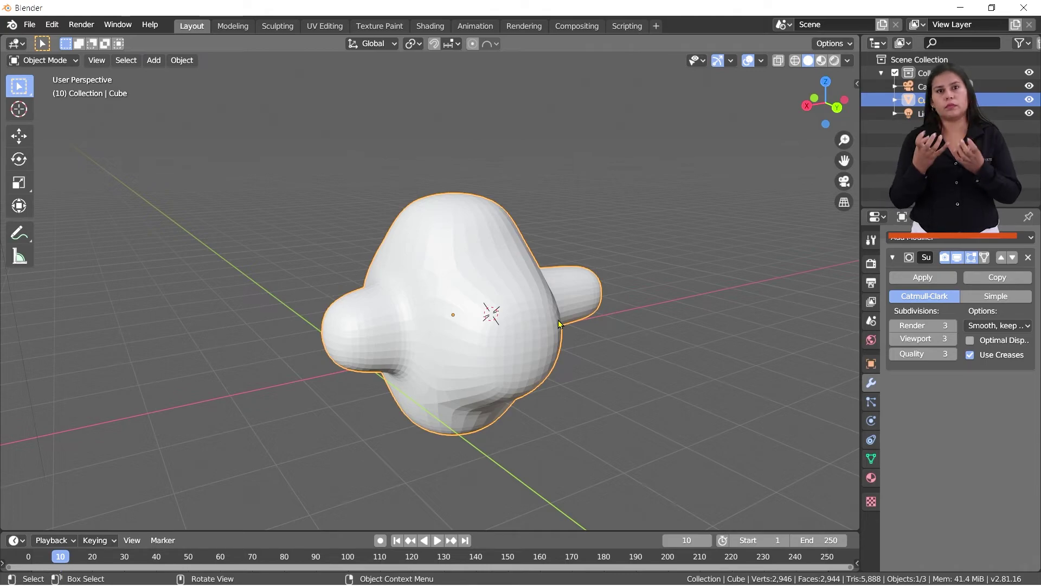
Check the control cage in Edit Mode, return to Object Mode and apply the Subdivision Surface modifier.
{"action": "key", "text": "Tab"}
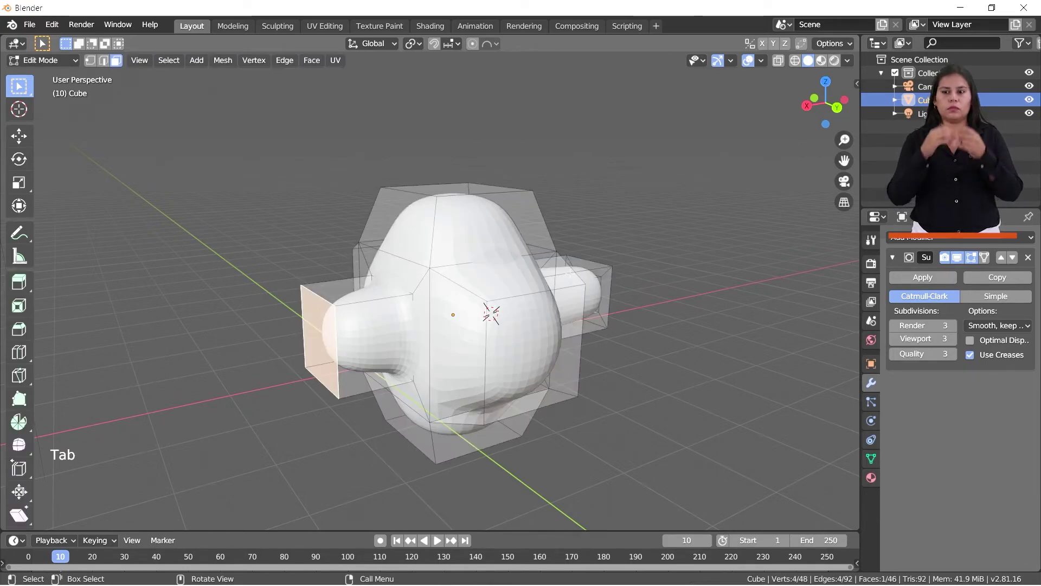
{"action": "middle_click_drag", "start_coordinate": [550, 314], "coordinate": [527, 324]}
{"action": "key", "text": "Tab"}
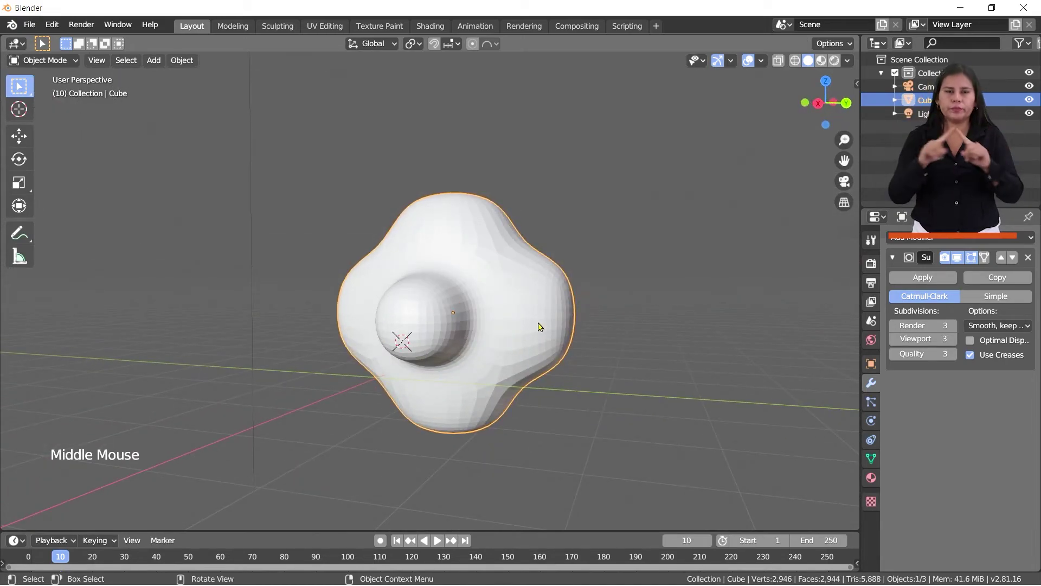
{"action": "left_click", "coordinate": [924, 278]}
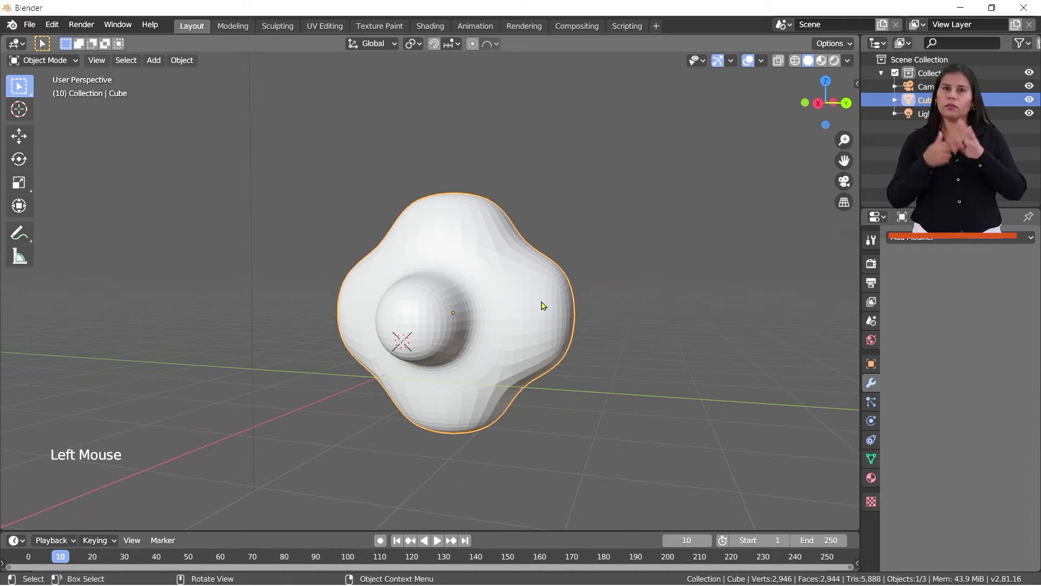
Enter Edit Mode and examine the applied mesh's faces around the body, the hollow neck and the opposite extrusion.
{"action": "left_click_drag", "start_coordinate": [59, 61], "coordinate": [52, 90]}
{"action": "middle_click_drag", "start_coordinate": [303, 348], "coordinate": [378, 351]}
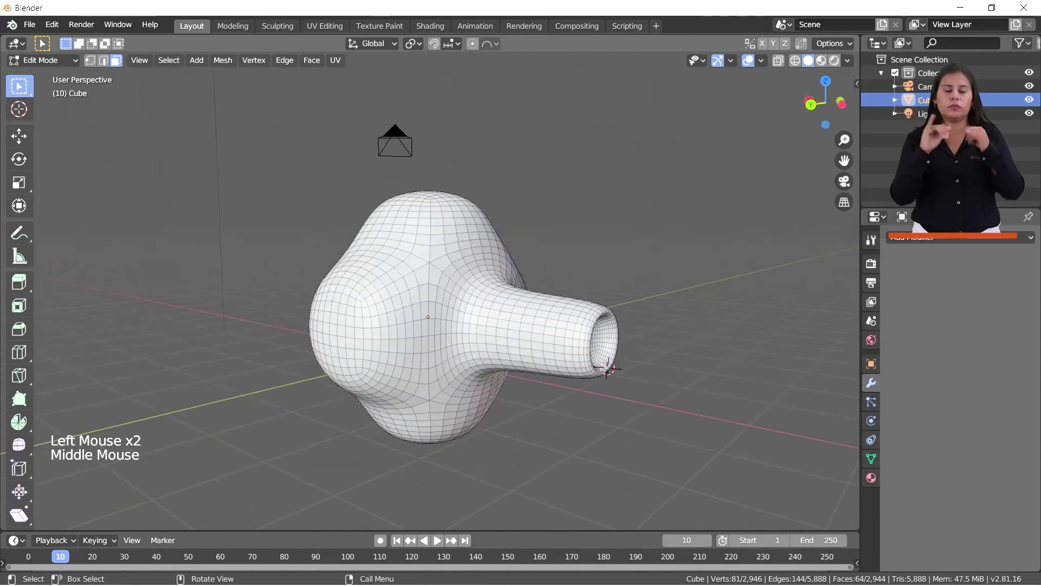
{"action": "middle_click_drag", "start_coordinate": [308, 347], "coordinate": [564, 412]}
{"action": "scroll", "coordinate": [494, 396], "scroll_direction": "up", "scroll_amount": 3}
{"action": "scroll", "coordinate": [495, 397], "scroll_direction": "down", "scroll_amount": 2}
{"action": "scroll", "coordinate": [489, 322], "scroll_direction": "down", "scroll_amount": 1}
{"action": "scroll", "coordinate": [488, 323], "scroll_direction": "down", "scroll_amount": 2}
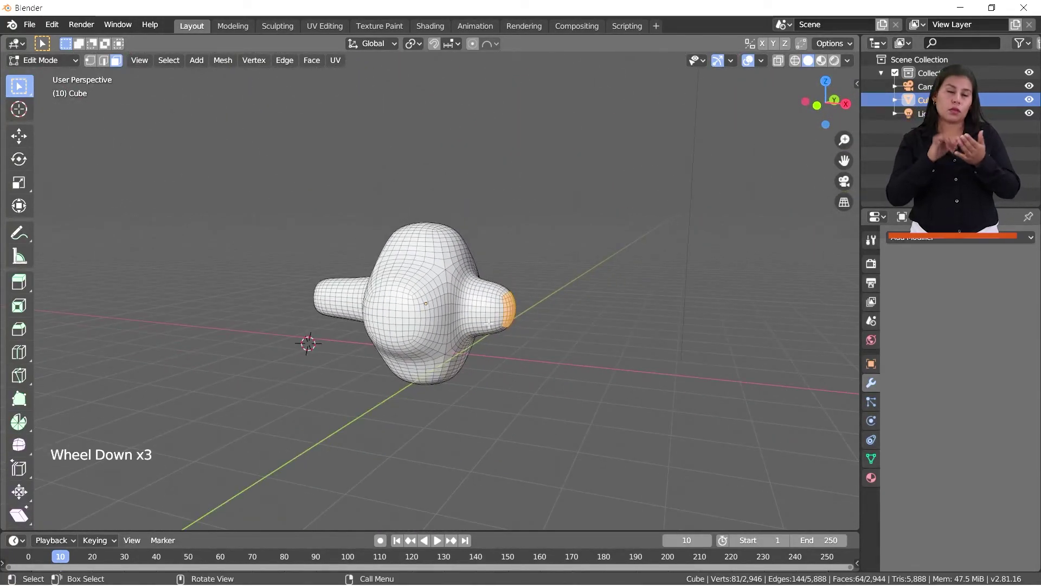
{"action": "middle_click_drag", "start_coordinate": [488, 323], "coordinate": [535, 357]}
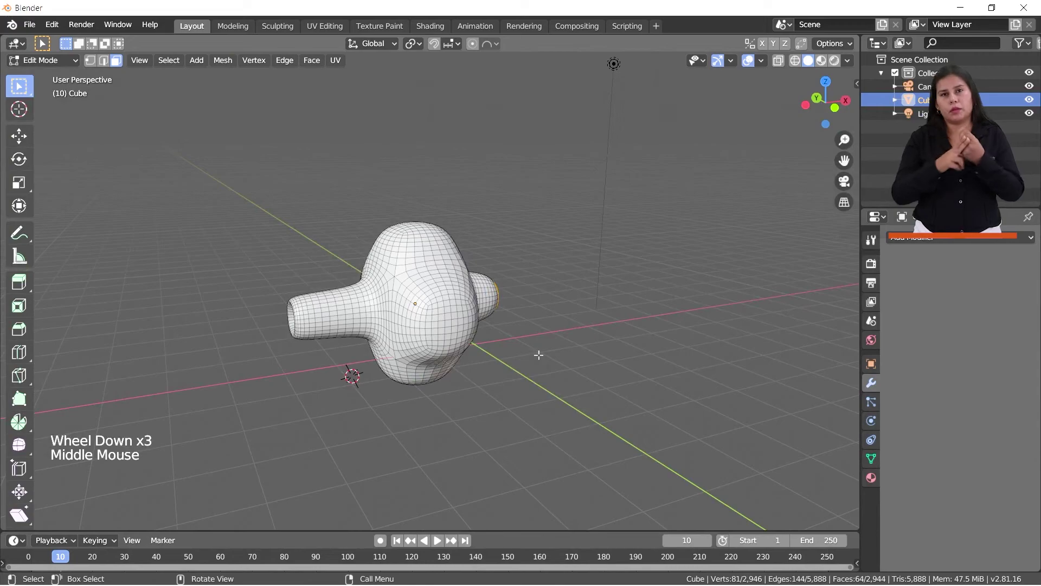